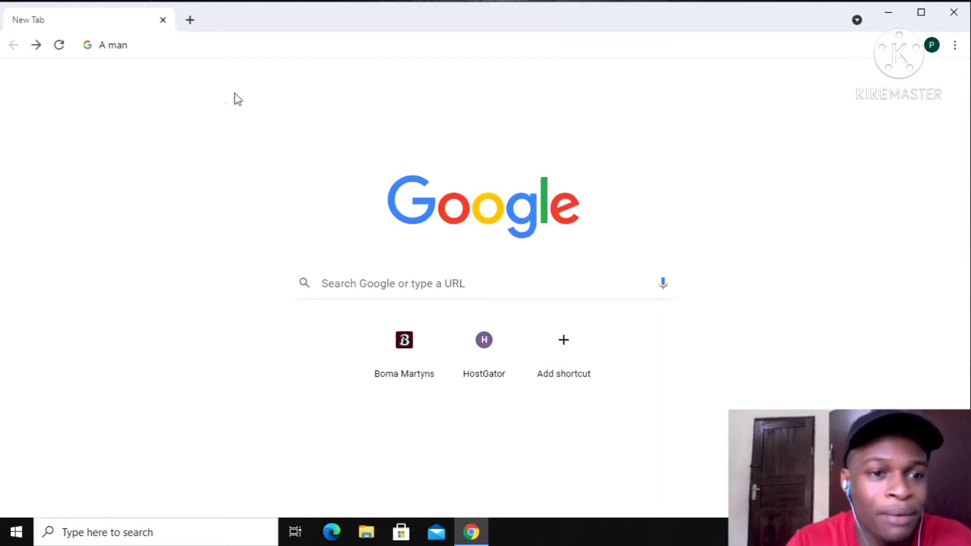
- Replace the address-bar query with 'a man' and run the Google search
{"action": "left_click", "coordinate": [138, 45]}
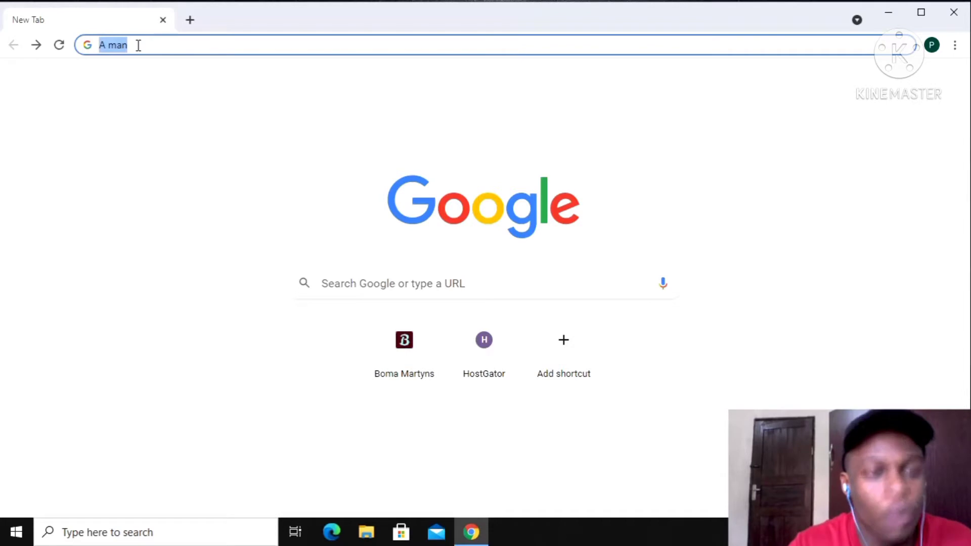
{"action": "key", "text": "BackSpace"}
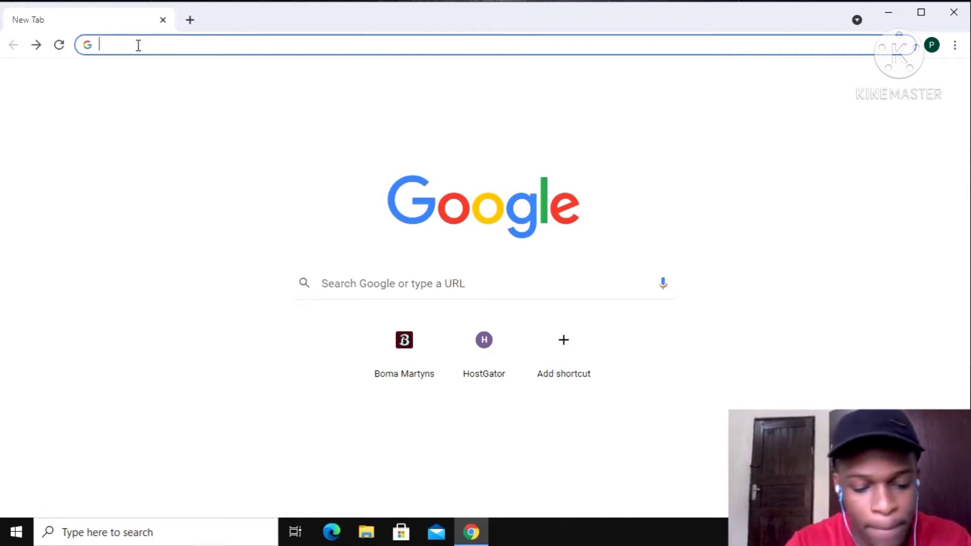
{"action": "type", "text": "a man"}
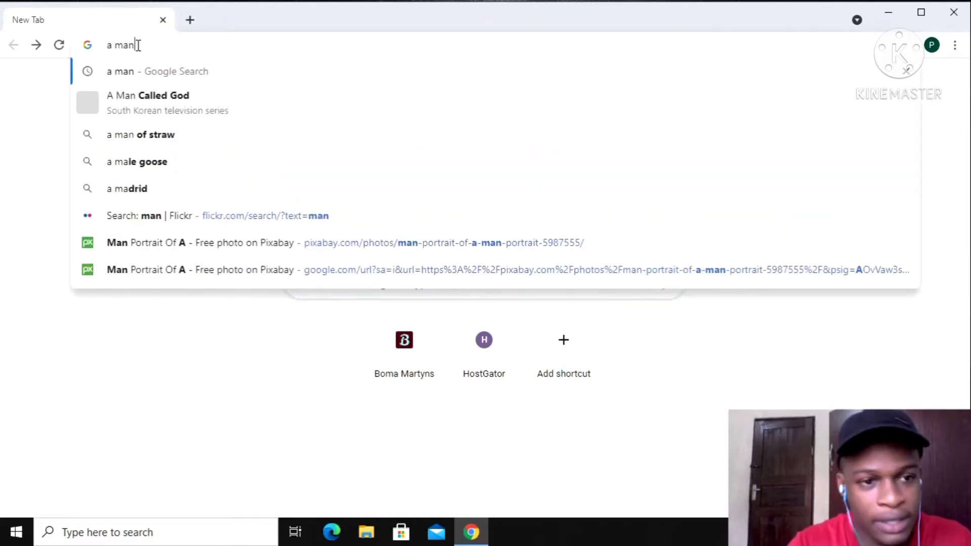
{"action": "key", "text": "Return"}
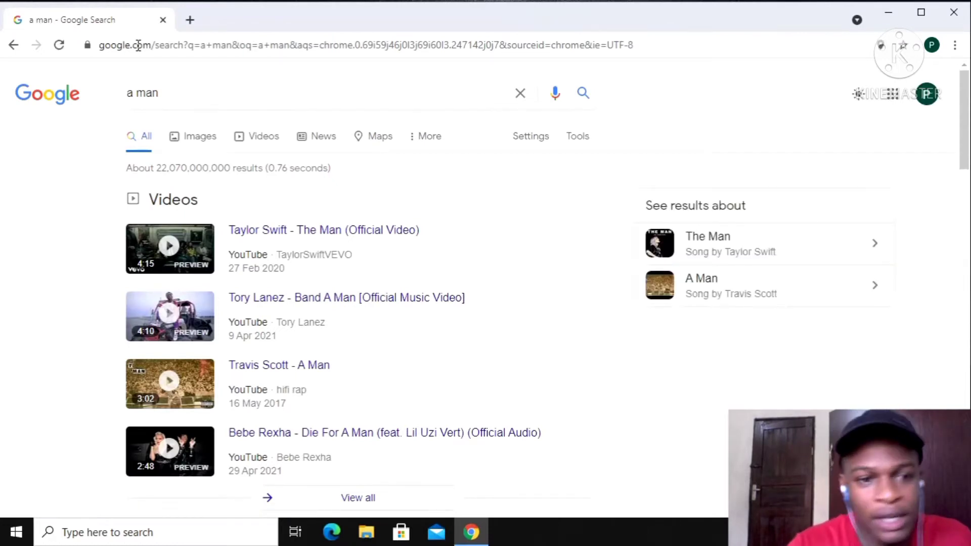
- Switch the 'a man' search results to Images
{"action": "left_click", "coordinate": [201, 144]}
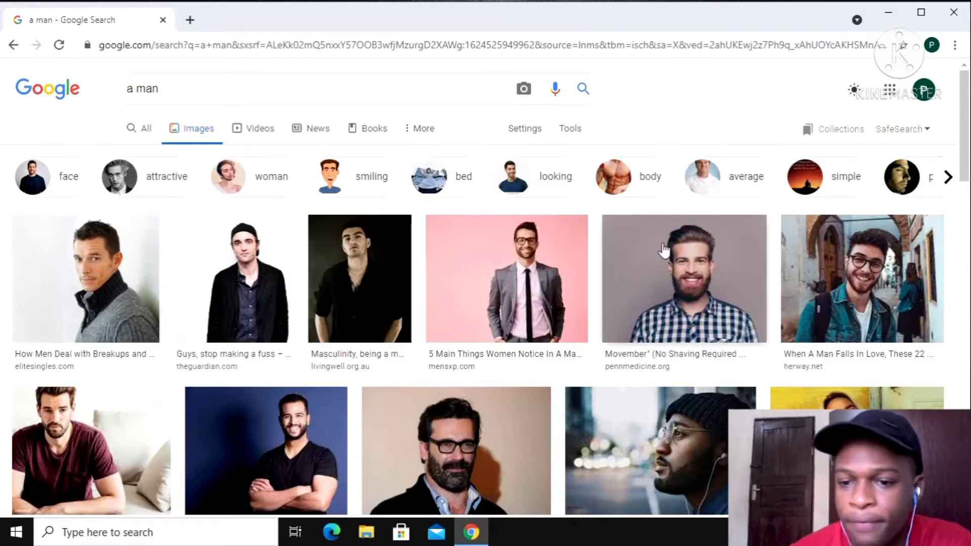
{"action": "scroll", "coordinate": [230, 417], "scroll_direction": "down", "scroll_amount": 5}
{"action": "scroll", "coordinate": [225, 372], "scroll_direction": "up", "scroll_amount": 5}
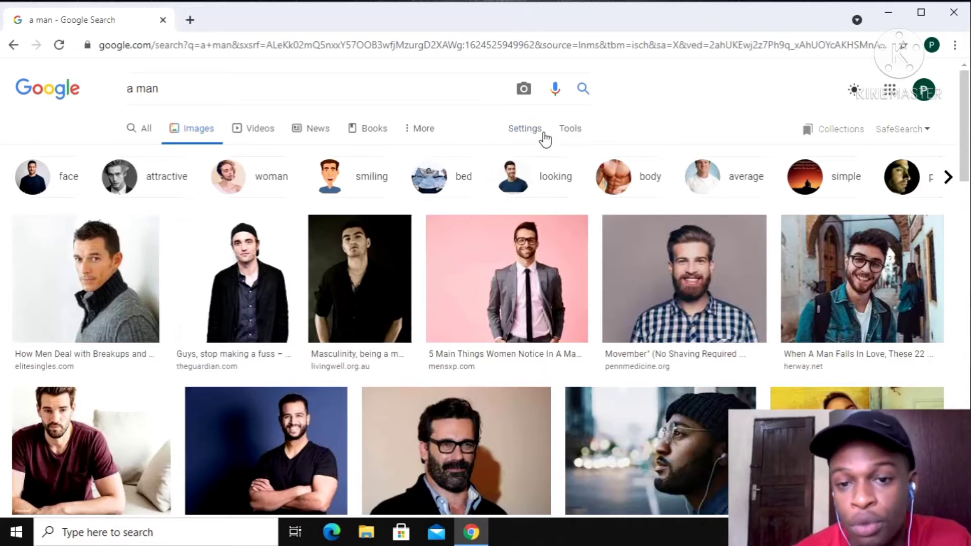
- Set the Usage Rights filter under Tools to Creative Commons licenses
{"action": "left_click", "coordinate": [573, 129]}
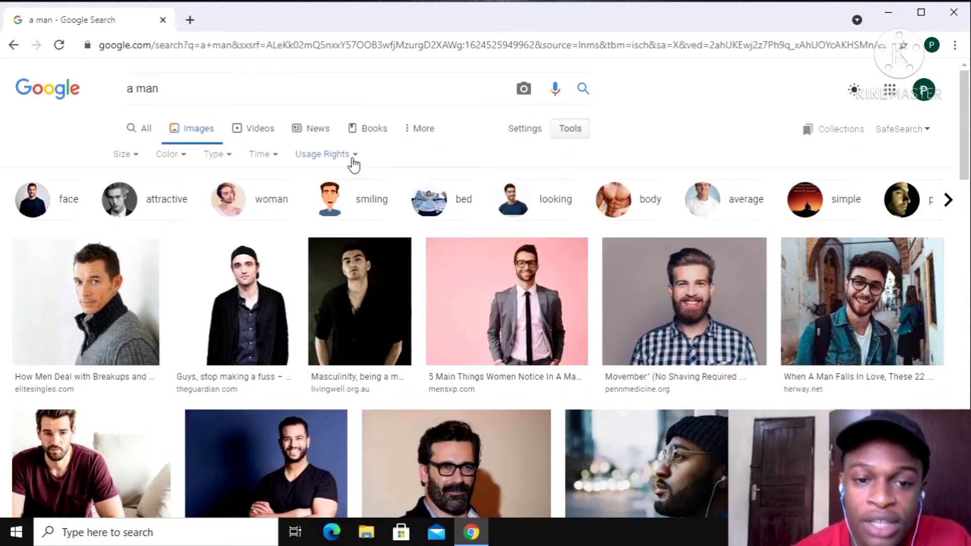
{"action": "left_click", "coordinate": [352, 159]}
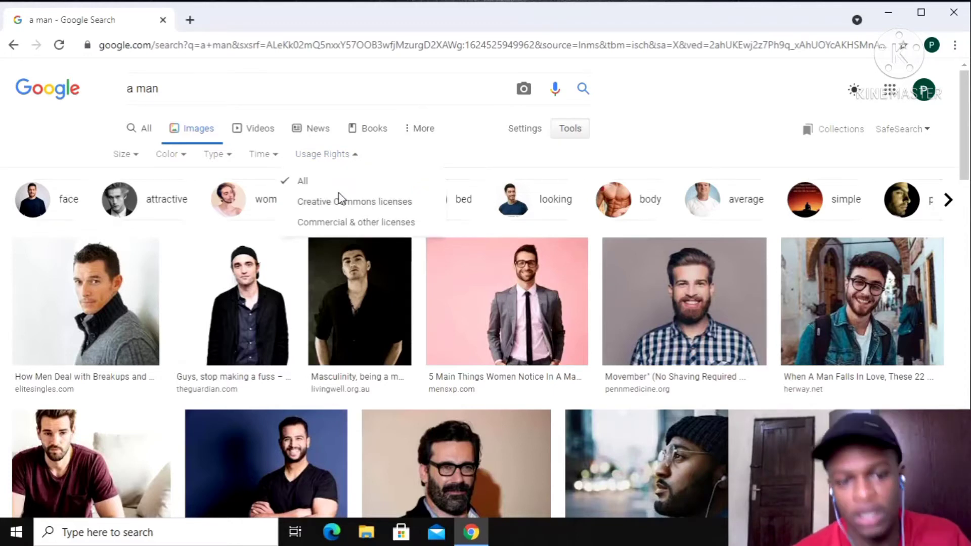
{"action": "left_click", "coordinate": [377, 205]}
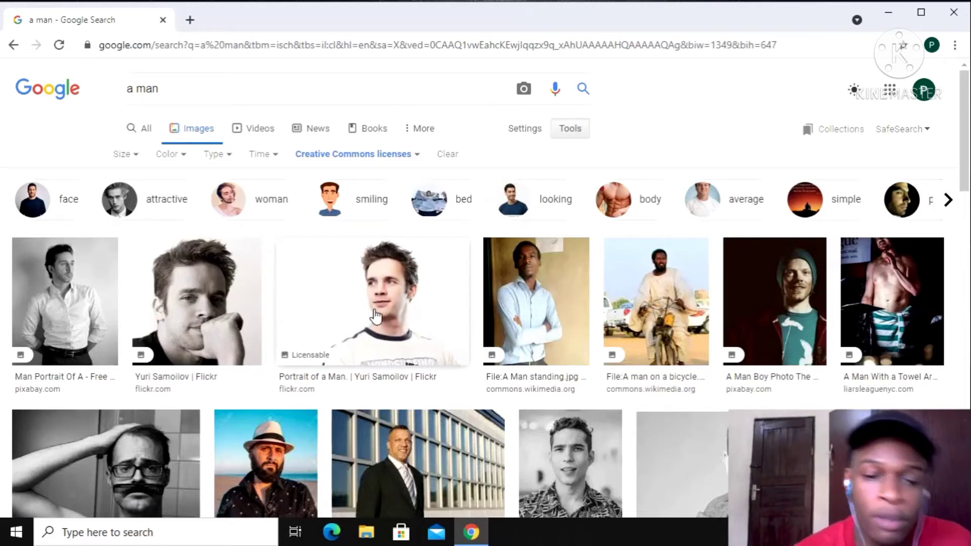
- Review the filtered results and check that the Creative Commons usage-rights filter is active
{"action": "scroll", "coordinate": [371, 340], "scroll_direction": "down", "scroll_amount": 8}
{"action": "scroll", "coordinate": [373, 342], "scroll_direction": "down", "scroll_amount": 10}
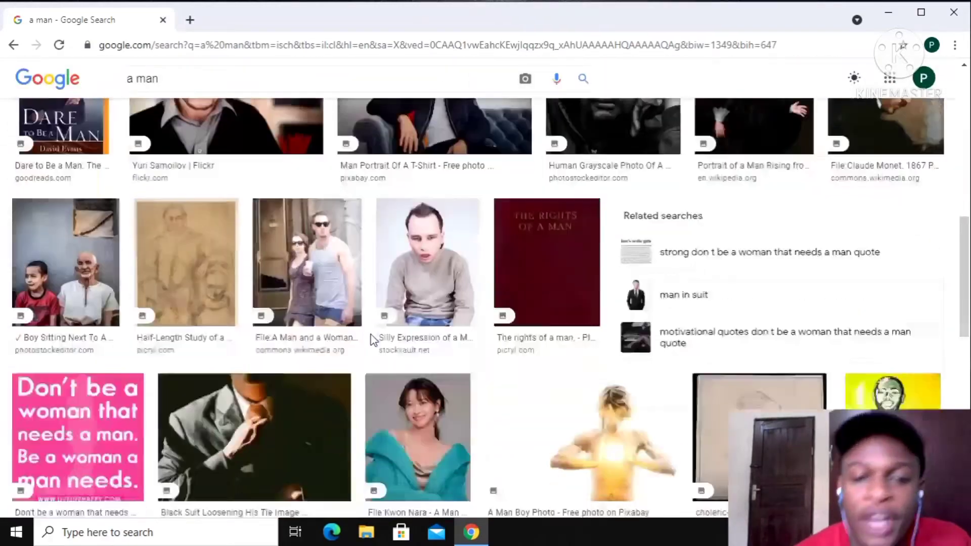
{"action": "scroll", "coordinate": [372, 342], "scroll_direction": "up", "scroll_amount": 8}
{"action": "scroll", "coordinate": [372, 342], "scroll_direction": "up", "scroll_amount": 10}
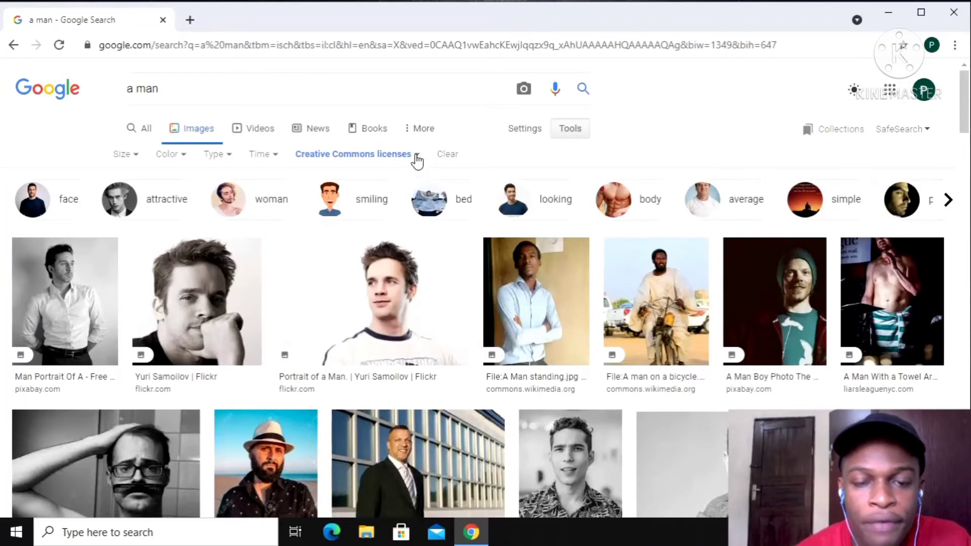
{"action": "left_click", "coordinate": [415, 156]}
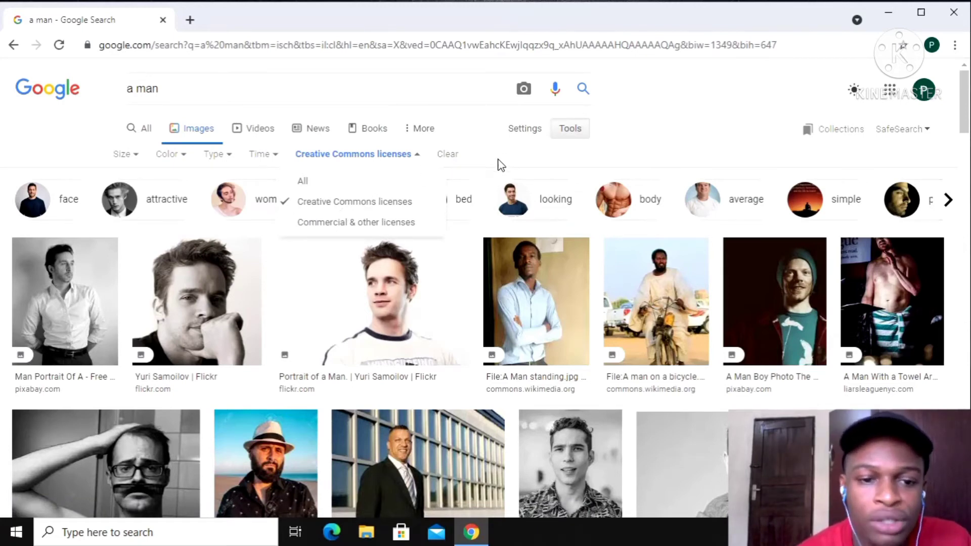
- Open the first Pixabay result, a portrait of a man in a white shirt, in a new tab
{"action": "scroll", "coordinate": [171, 304], "scroll_direction": "down", "scroll_amount": 5}
{"action": "scroll", "coordinate": [171, 304], "scroll_direction": "up", "scroll_amount": 5}
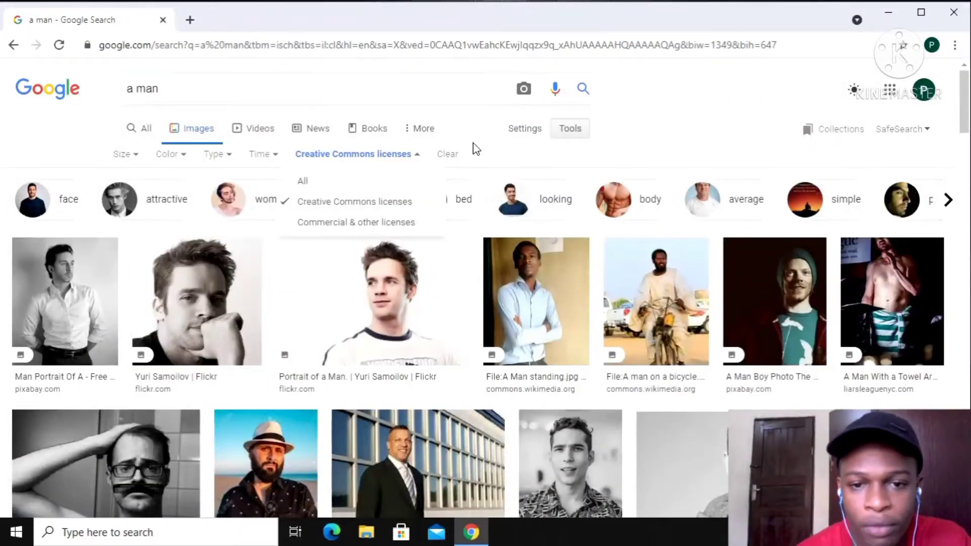
{"action": "left_click", "coordinate": [418, 157]}
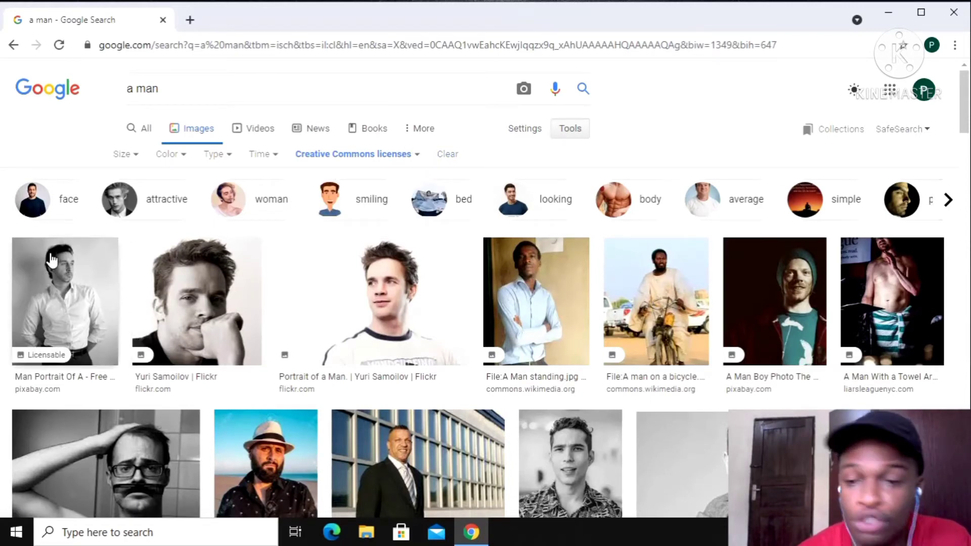
{"action": "left_click", "coordinate": [25, 389]}
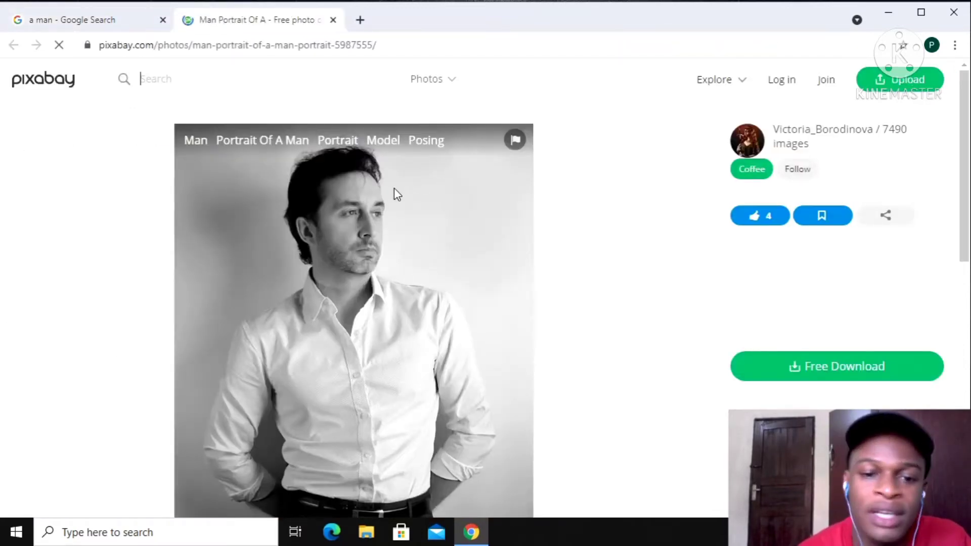
- Confirm the Pixabay License allows free commercial use without attribution, then close the Pixabay tab
{"action": "scroll", "coordinate": [393, 189], "scroll_direction": "down", "scroll_amount": 5}
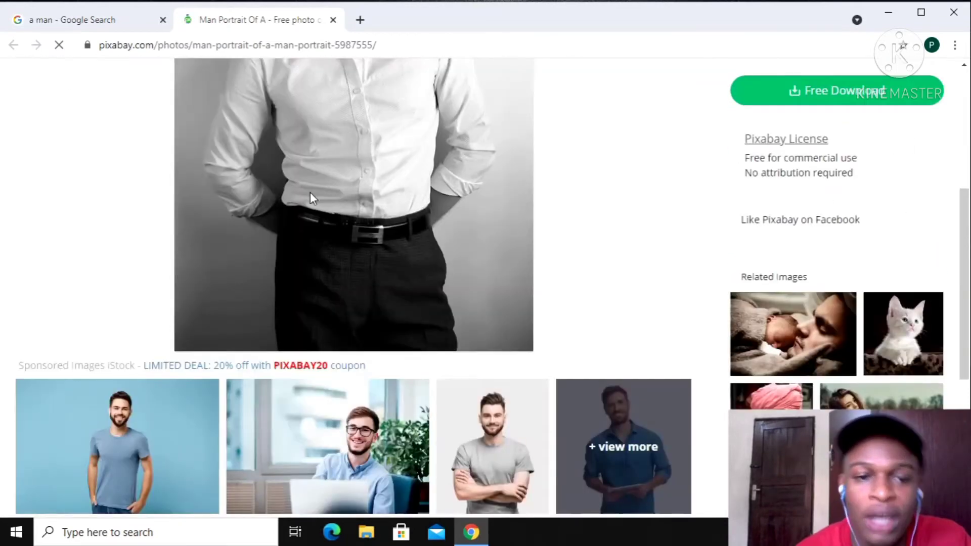
{"action": "scroll", "coordinate": [291, 179], "scroll_direction": "up", "scroll_amount": 5}
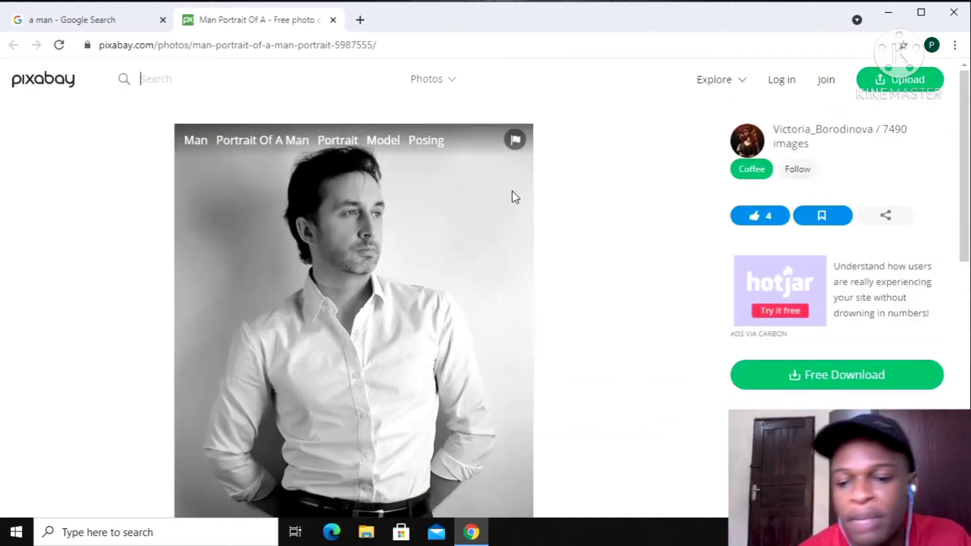
{"action": "scroll", "coordinate": [882, 318], "scroll_direction": "down", "scroll_amount": 1}
{"action": "scroll", "coordinate": [882, 320], "scroll_direction": "down", "scroll_amount": 3}
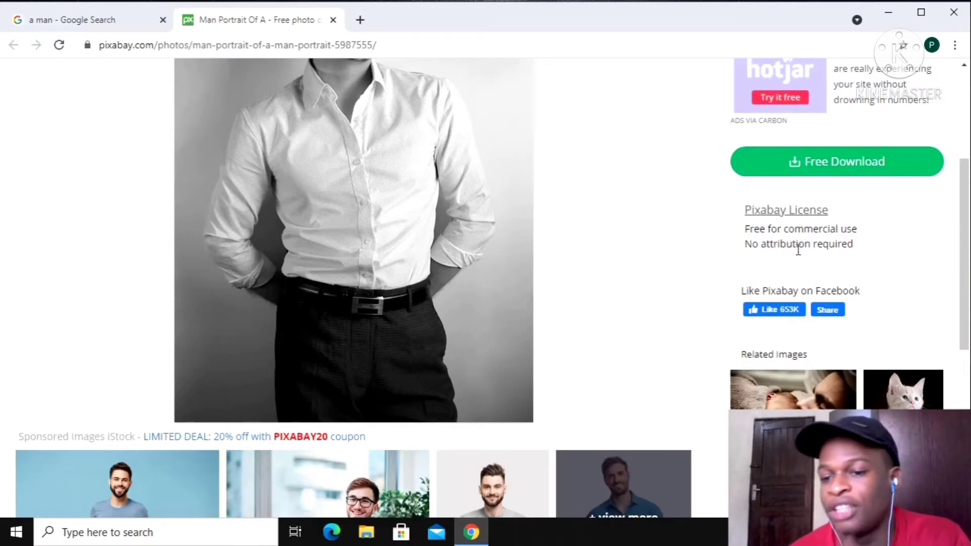
{"action": "scroll", "coordinate": [804, 261], "scroll_direction": "up", "scroll_amount": 4}
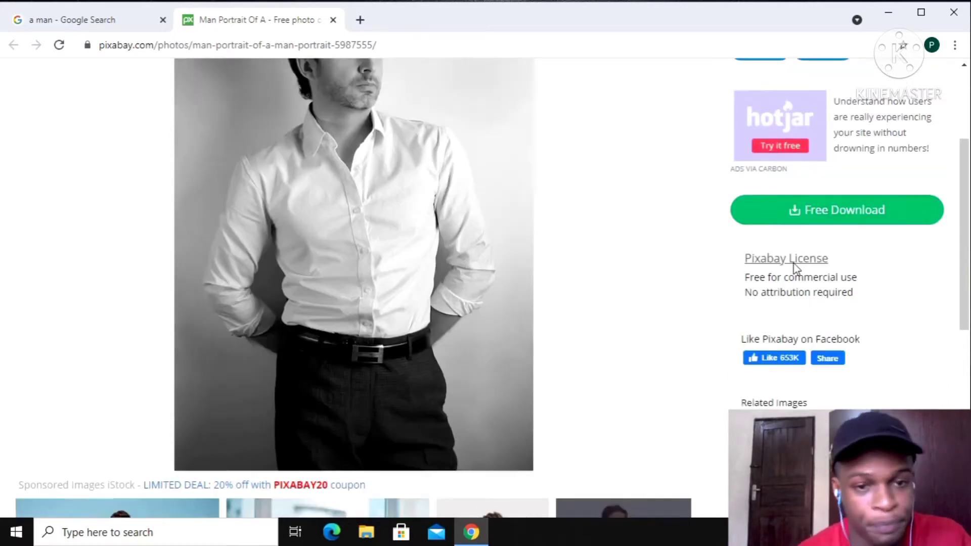
{"action": "scroll", "coordinate": [182, 295], "scroll_direction": "down", "scroll_amount": 10}
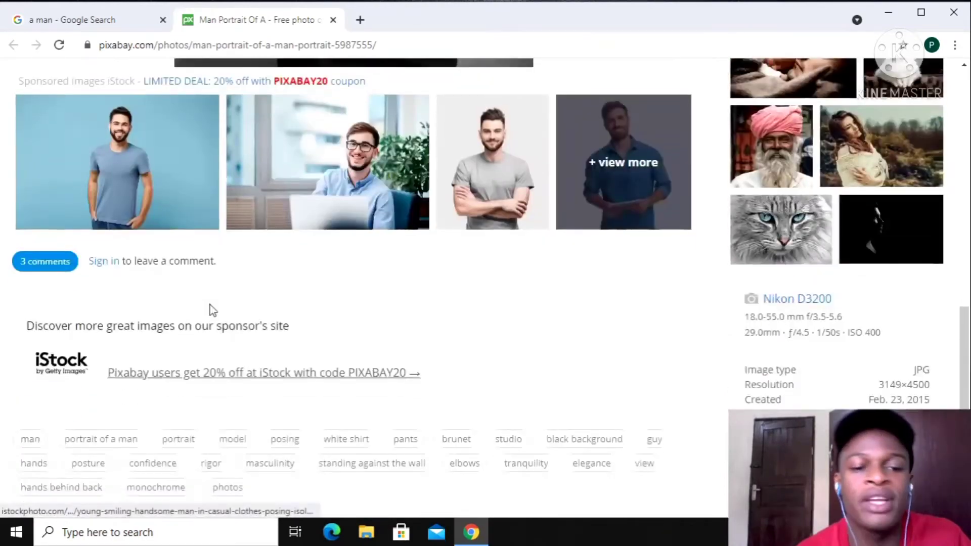
{"action": "scroll", "coordinate": [412, 173], "scroll_direction": "up", "scroll_amount": 10}
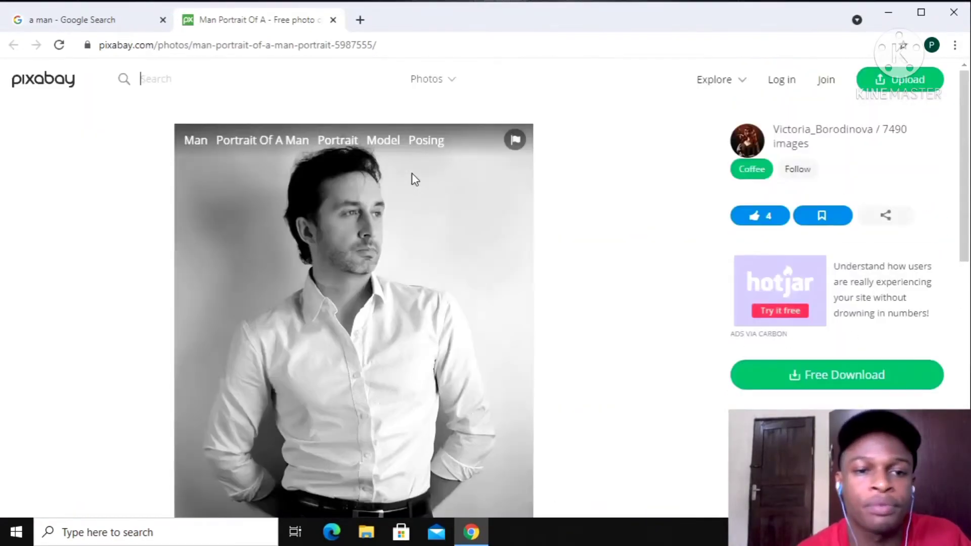
{"action": "left_click", "coordinate": [332, 21]}
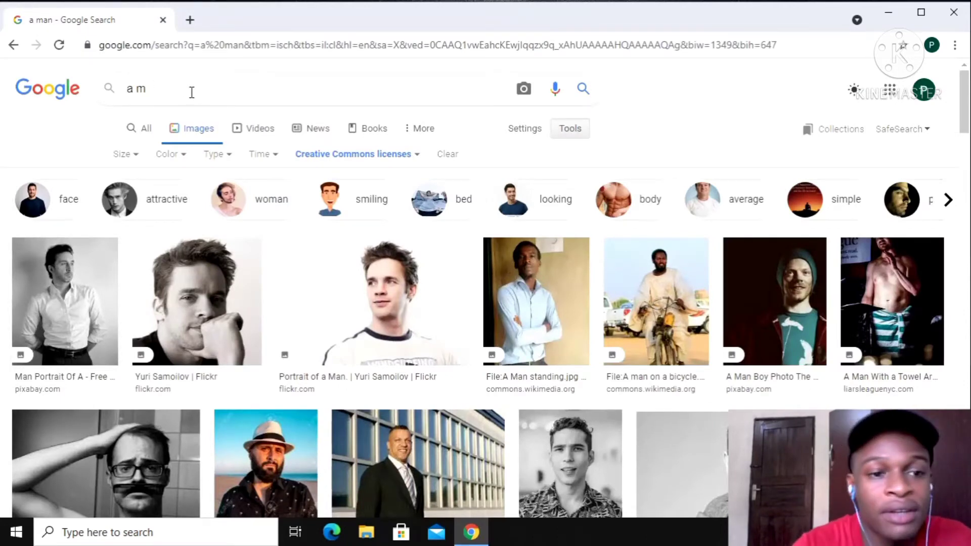
- Search images for 'pixabay' by typing 'pixa' and picking the 'pixabay' suggestion
{"action": "key", "text": "BackSpace"}
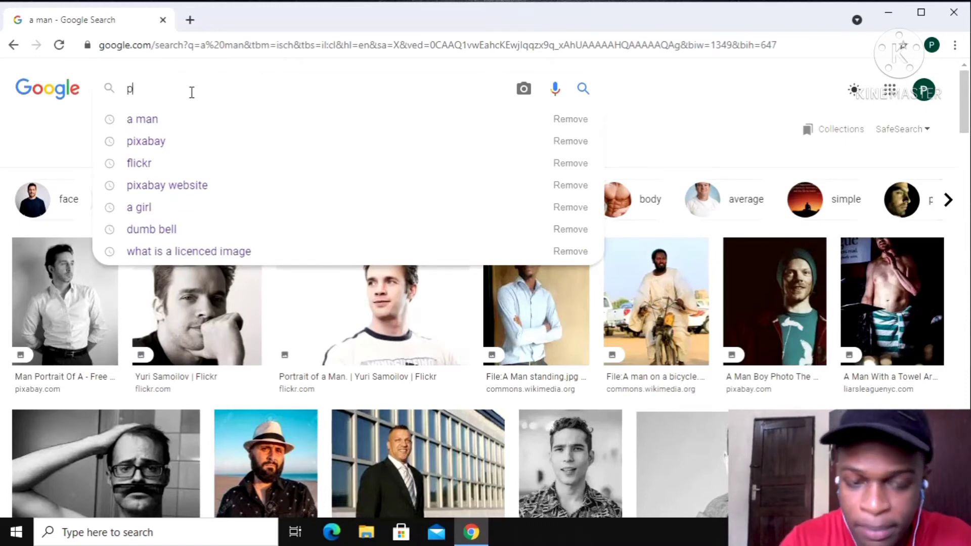
{"action": "type", "text": "pixa"}
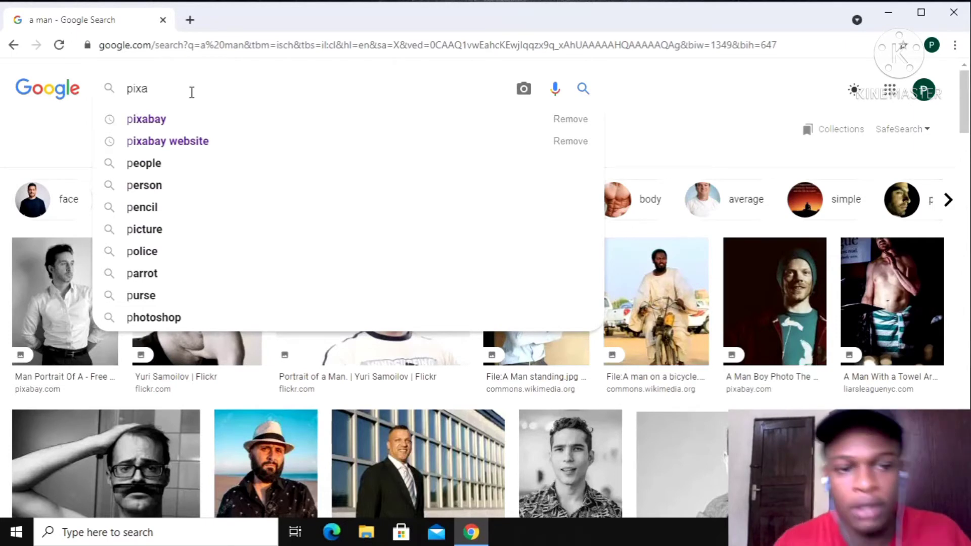
{"action": "left_click", "coordinate": [168, 119]}
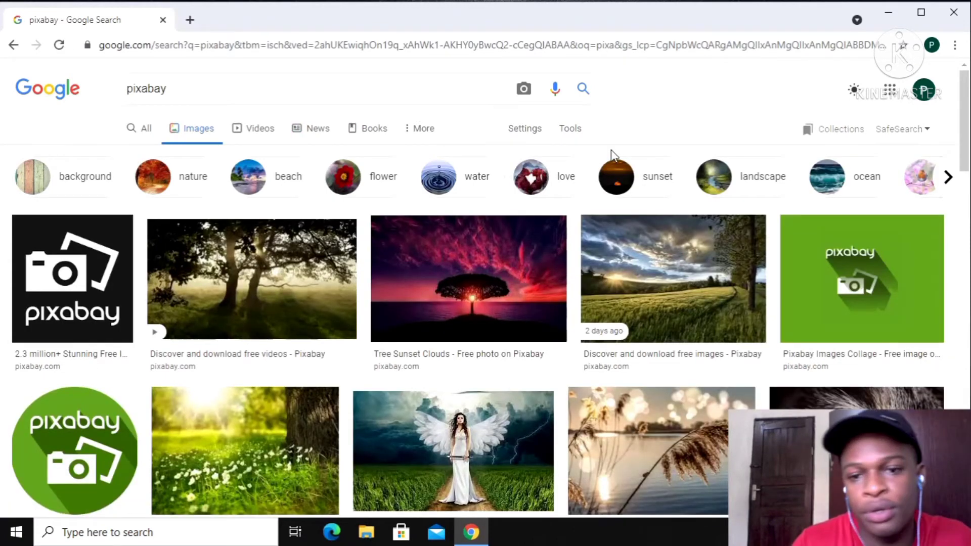
- Limit the pixabay images to Creative Commons licenses and open the green Pixabay Images Collage result
{"action": "left_click", "coordinate": [566, 133]}
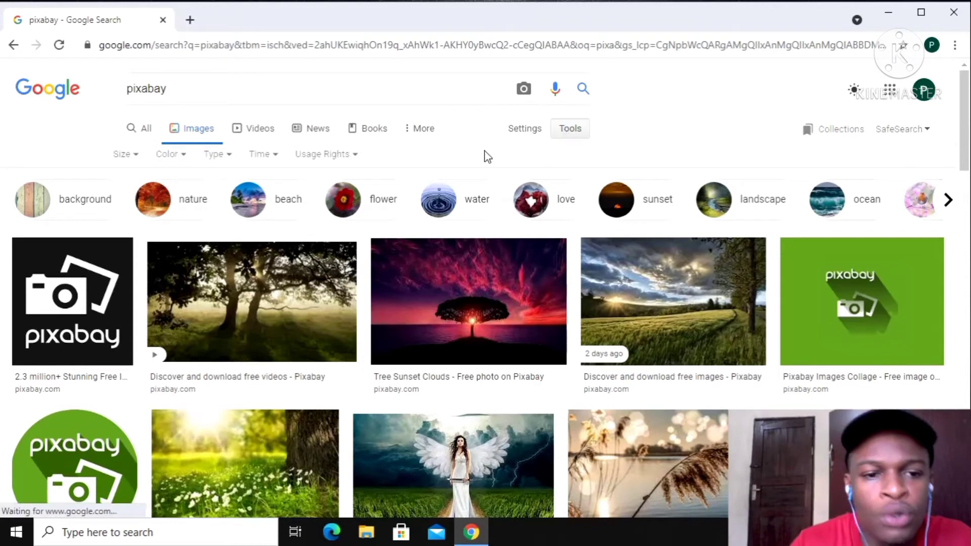
{"action": "left_click", "coordinate": [353, 157]}
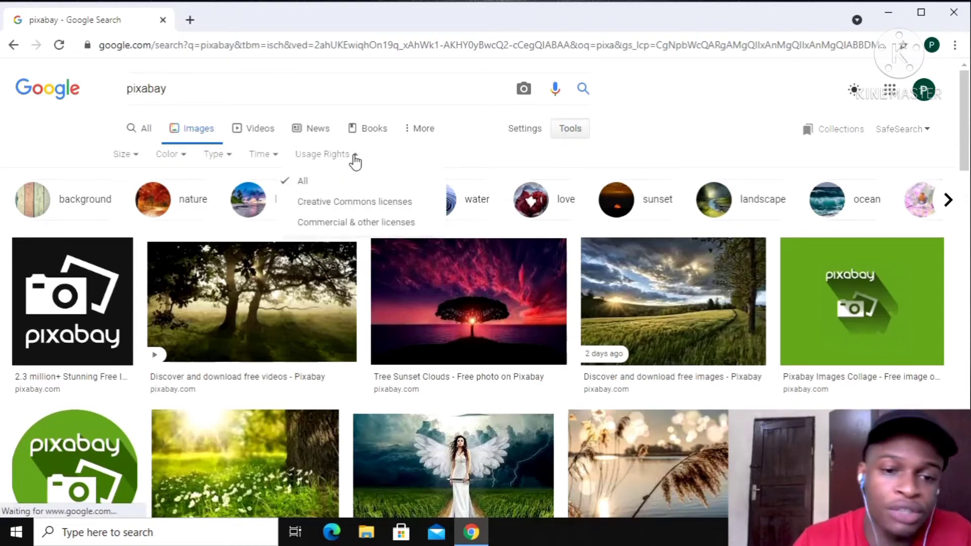
{"action": "left_click", "coordinate": [360, 206]}
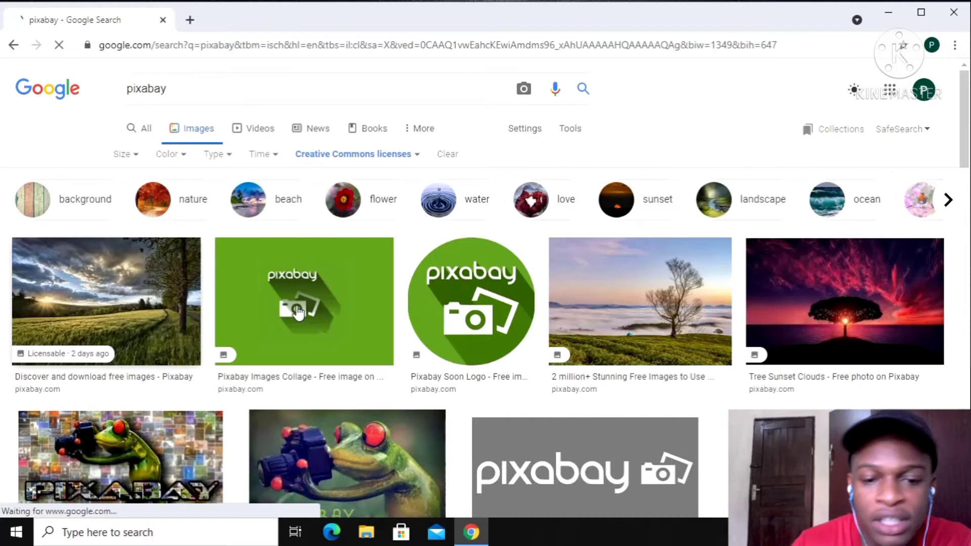
{"action": "left_click", "coordinate": [332, 300]}
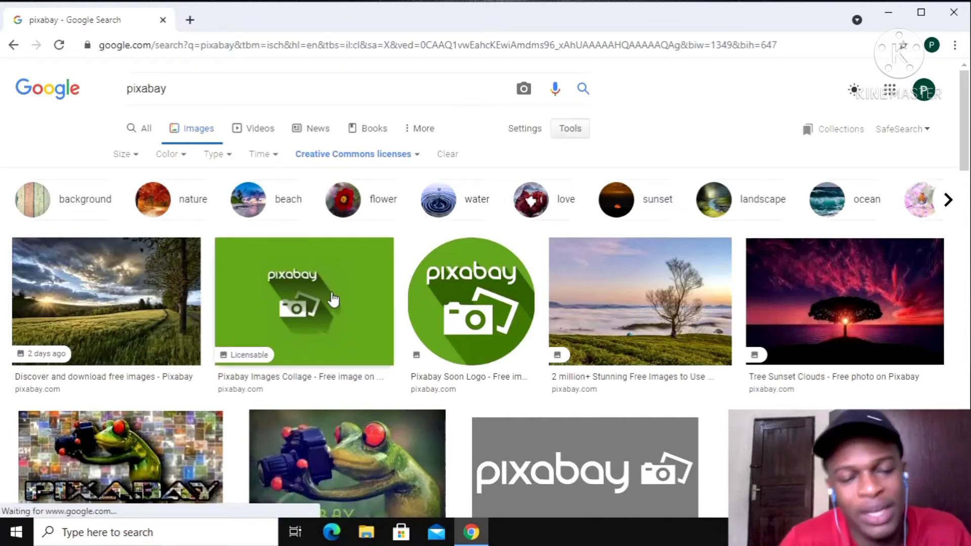